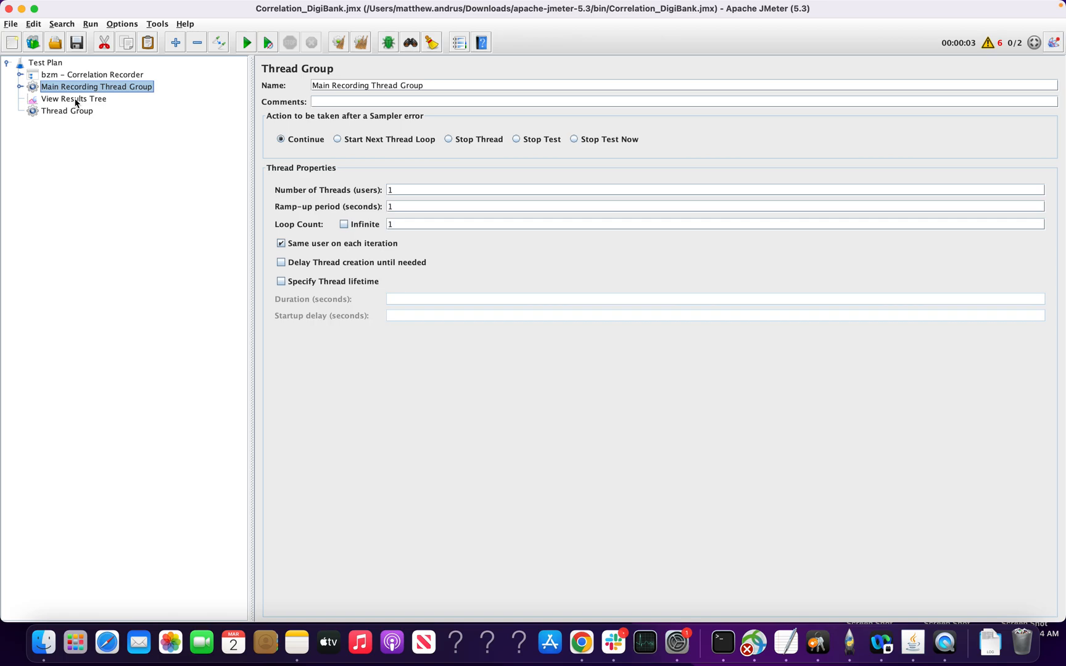
In the bzm - Correlation Recorder, set the correlation replacement of the jsession rule to None
{"action": "left_click", "coordinate": [86, 76]}
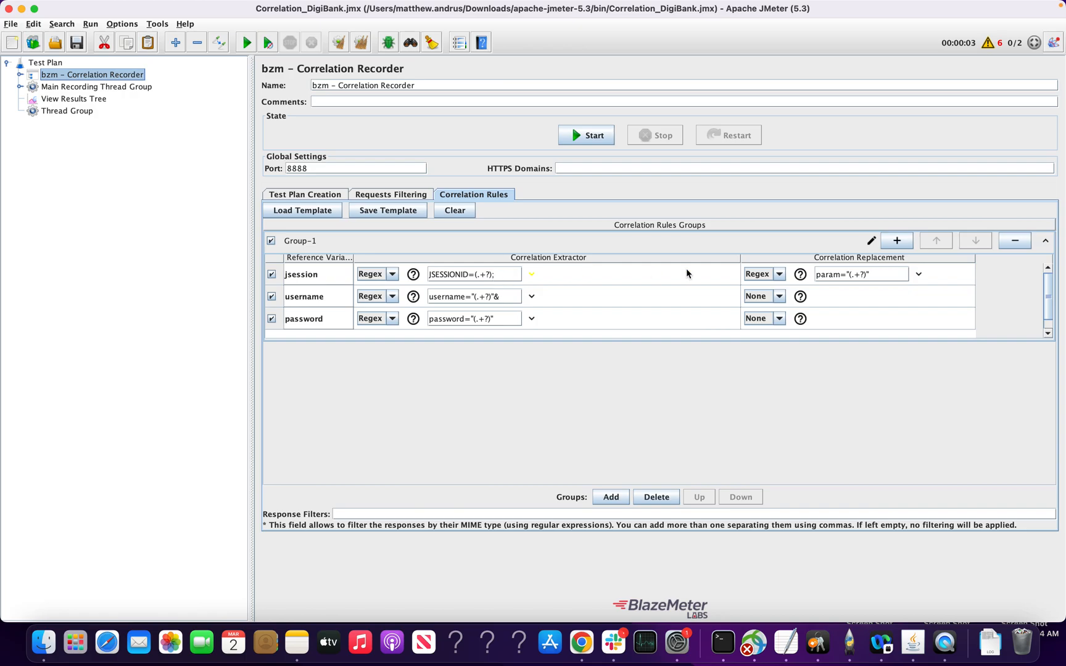
{"action": "left_click", "coordinate": [781, 273]}
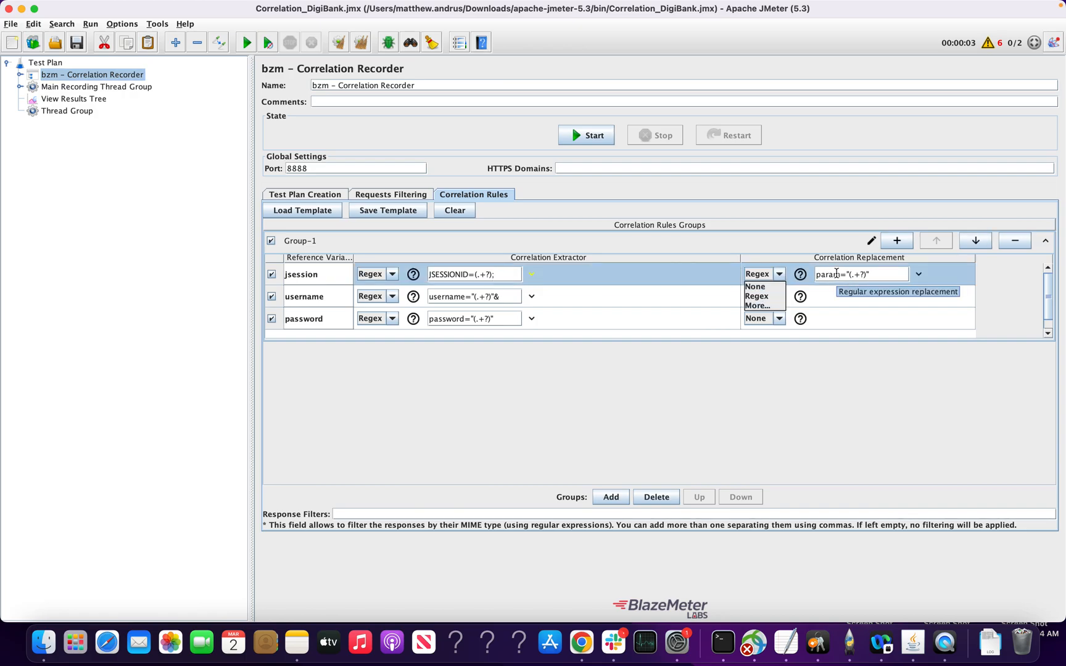
{"action": "left_click", "coordinate": [756, 287]}
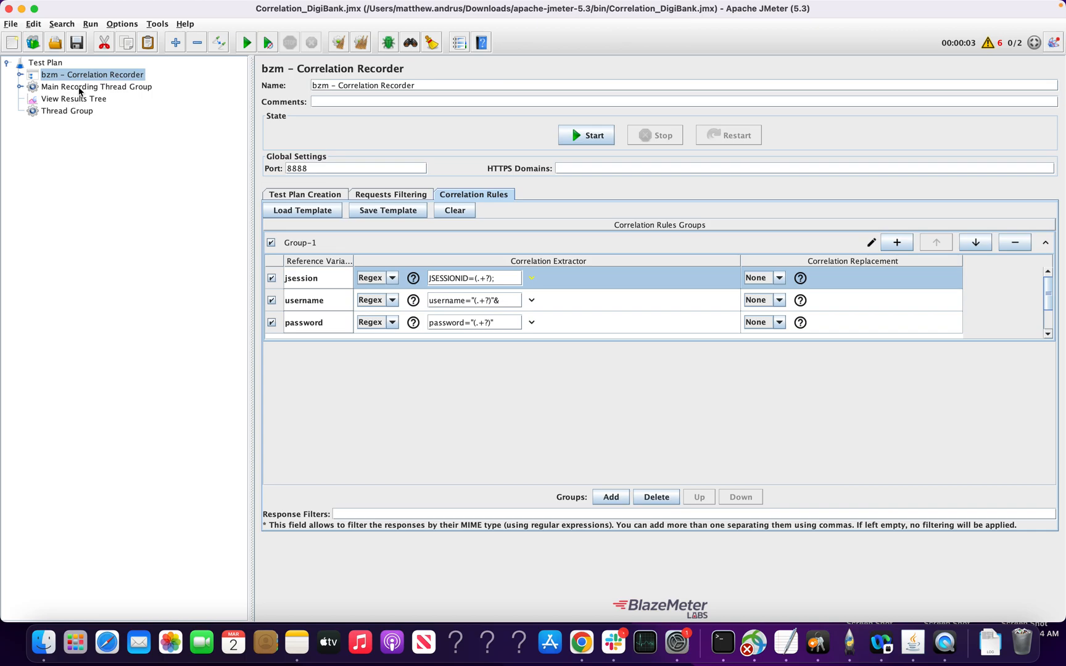
Expand the Main Recording Thread Group and collapse every DigitalBank sampler in it, from DigitalBank-568 up to DigitalBank-426
{"action": "left_click", "coordinate": [20, 87]}
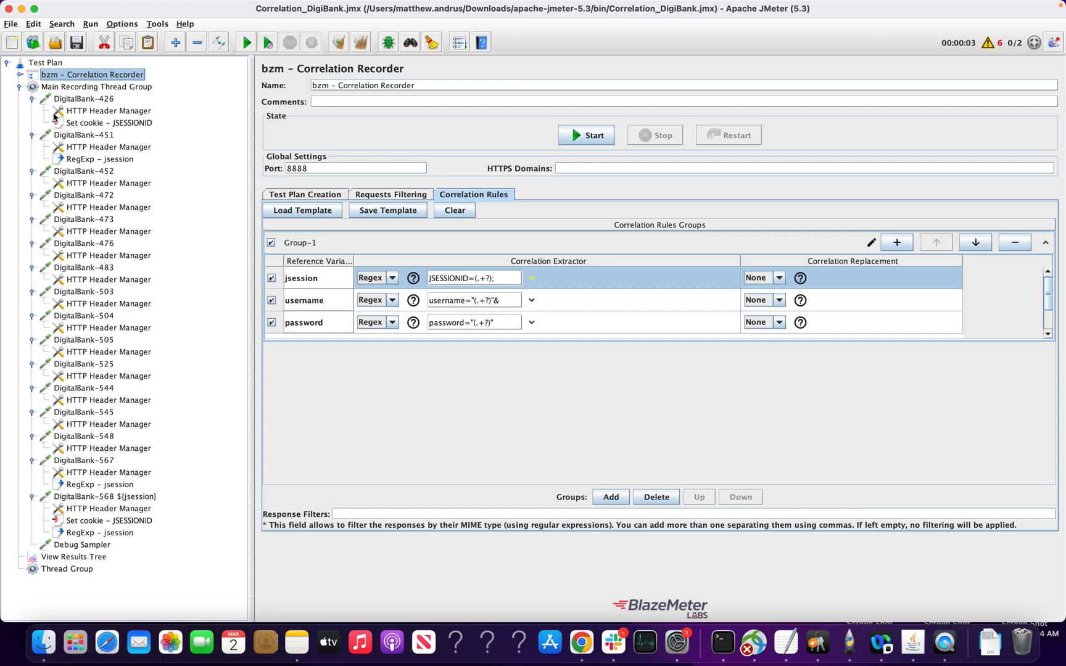
{"action": "left_click", "coordinate": [31, 496]}
{"action": "left_click", "coordinate": [31, 460]}
{"action": "left_click", "coordinate": [32, 436]}
{"action": "left_click", "coordinate": [31, 412]}
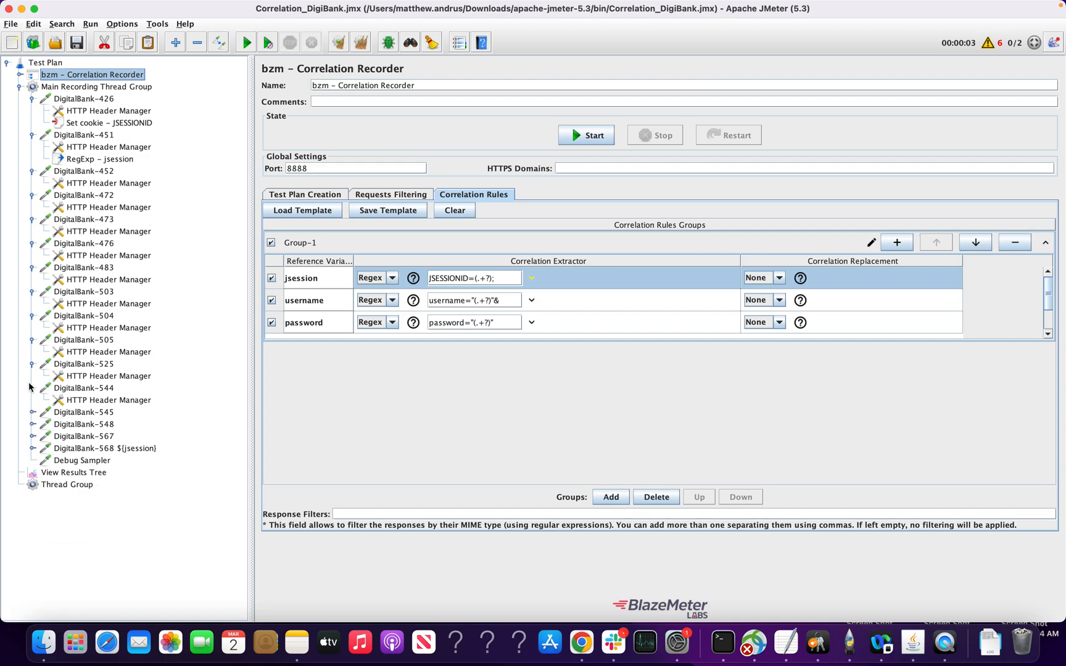
{"action": "left_click", "coordinate": [31, 388]}
{"action": "left_click", "coordinate": [31, 364]}
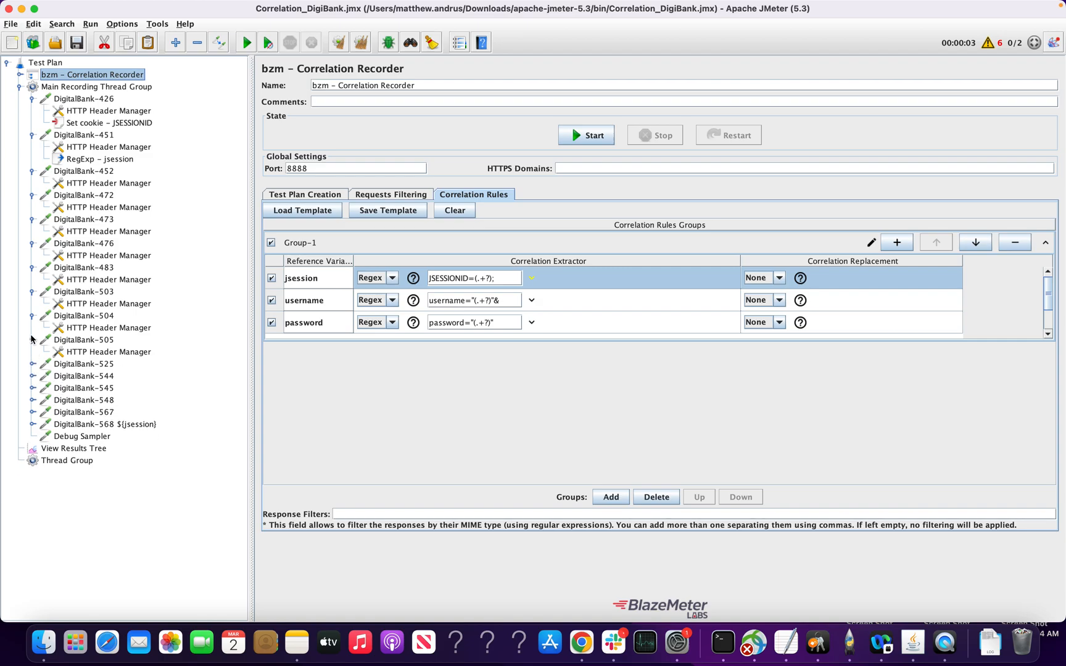
{"action": "left_click", "coordinate": [31, 340]}
{"action": "left_click", "coordinate": [31, 316]}
{"action": "left_click", "coordinate": [31, 292]}
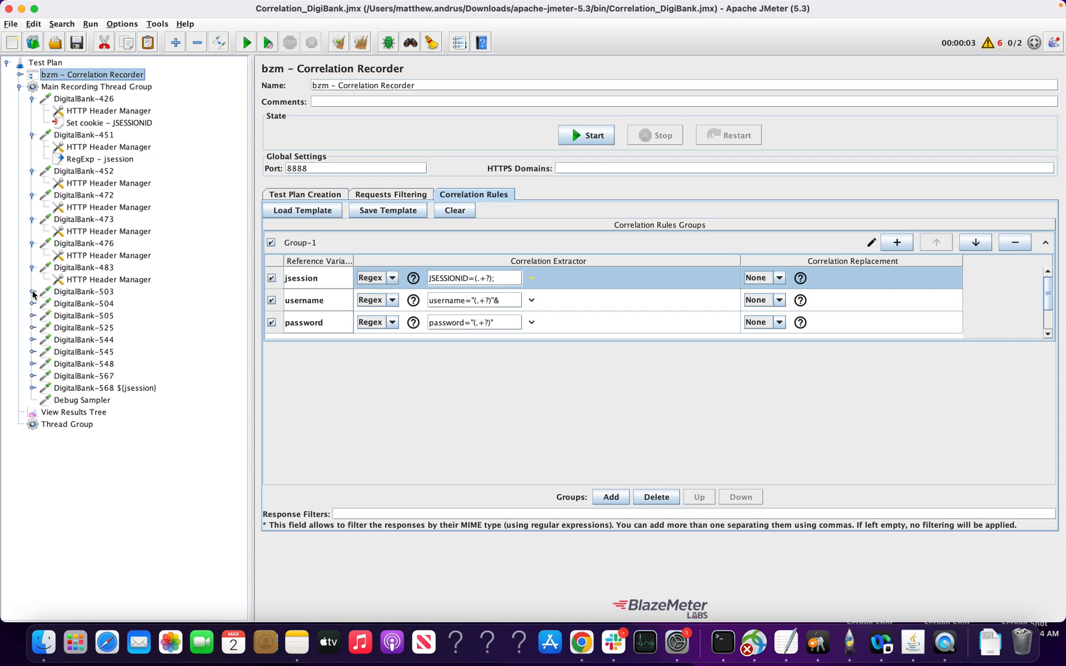
{"action": "left_click", "coordinate": [31, 268]}
{"action": "left_click", "coordinate": [31, 243]}
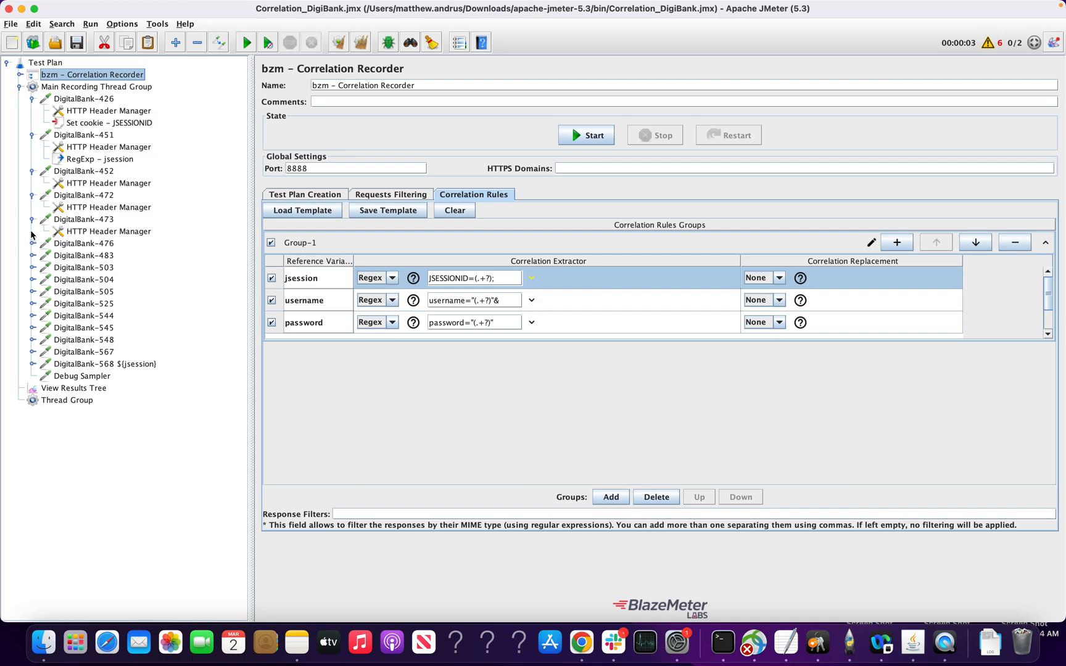
{"action": "left_click", "coordinate": [31, 219]}
{"action": "left_click", "coordinate": [32, 195]}
{"action": "left_click", "coordinate": [32, 171]}
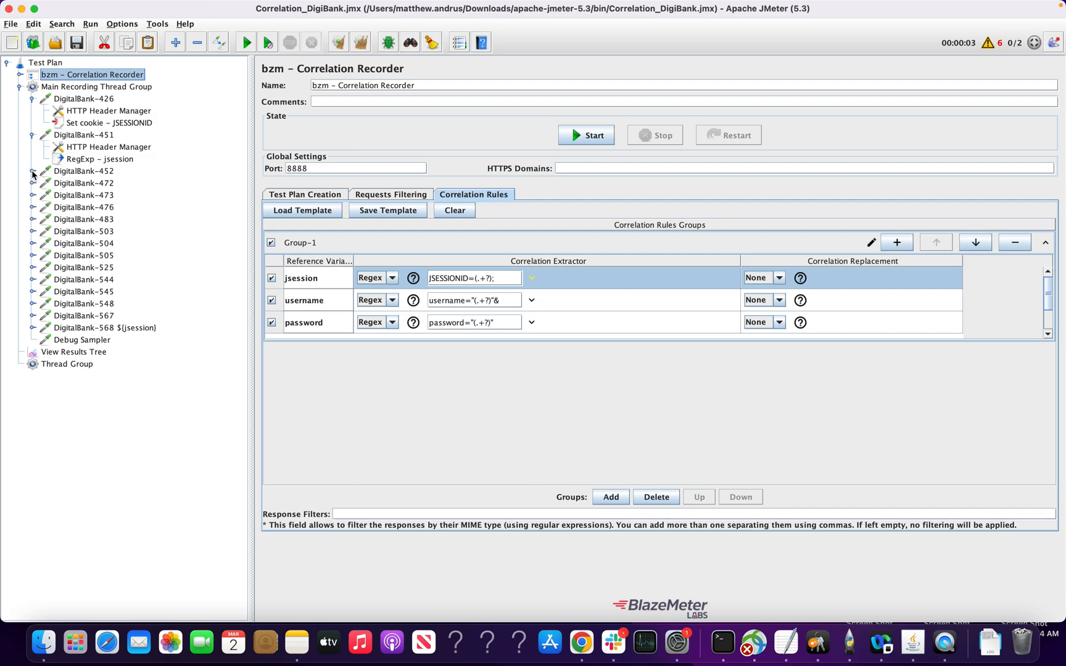
{"action": "left_click", "coordinate": [32, 135]}
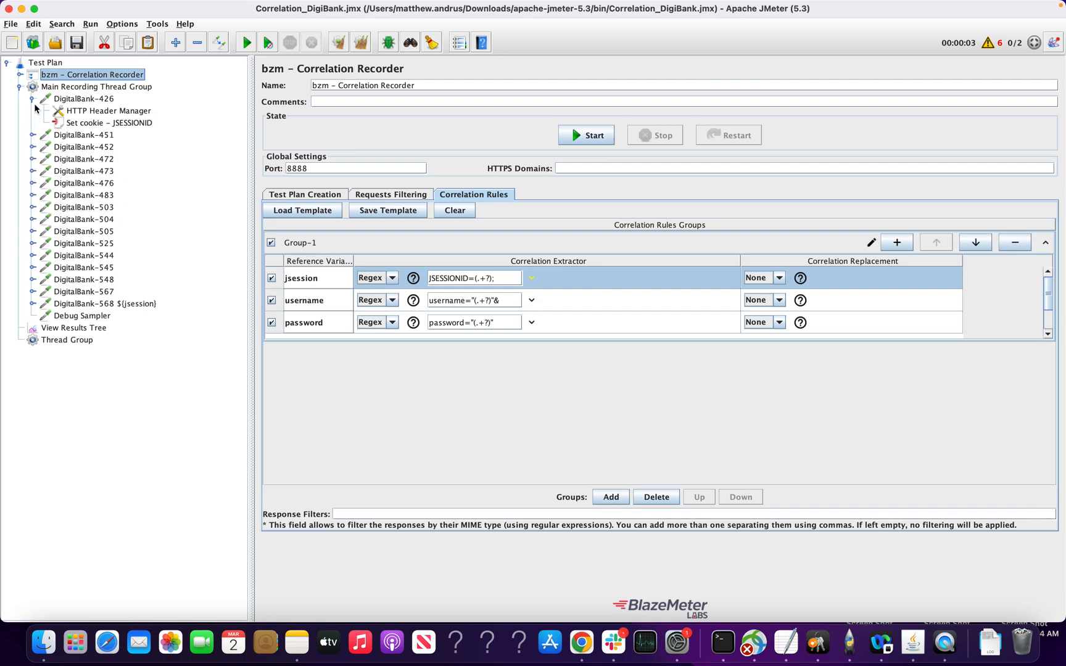
{"action": "left_click", "coordinate": [32, 99]}
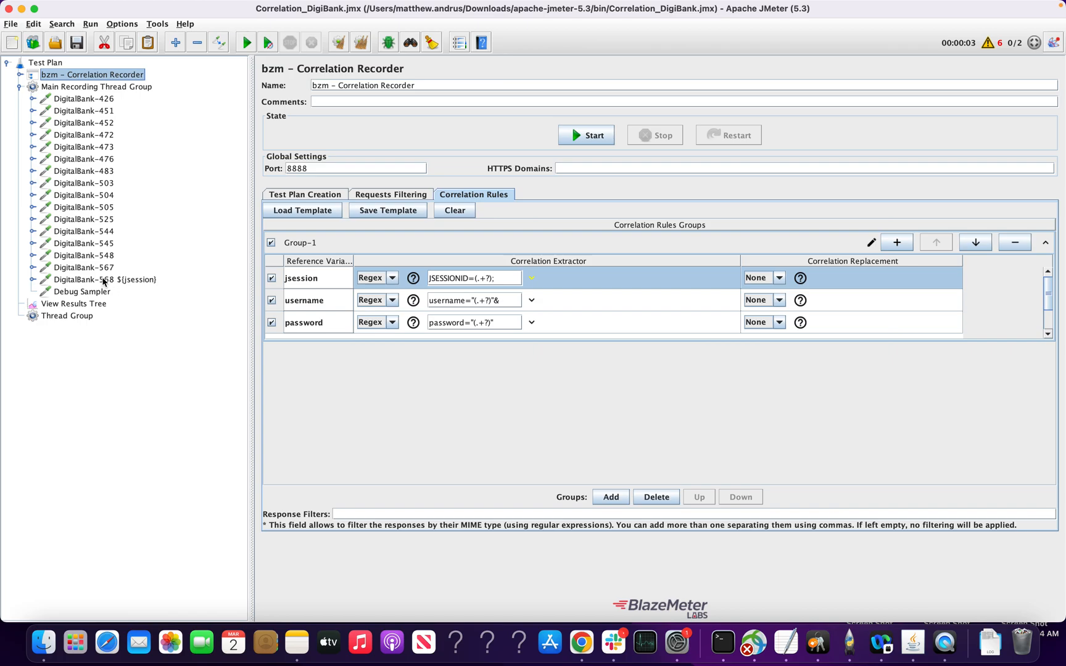
Examine the earlier run's results in View Results Tree and compare the DigitalBank-568 entries with that sampler's ${jsession} name
{"action": "left_click", "coordinate": [75, 304]}
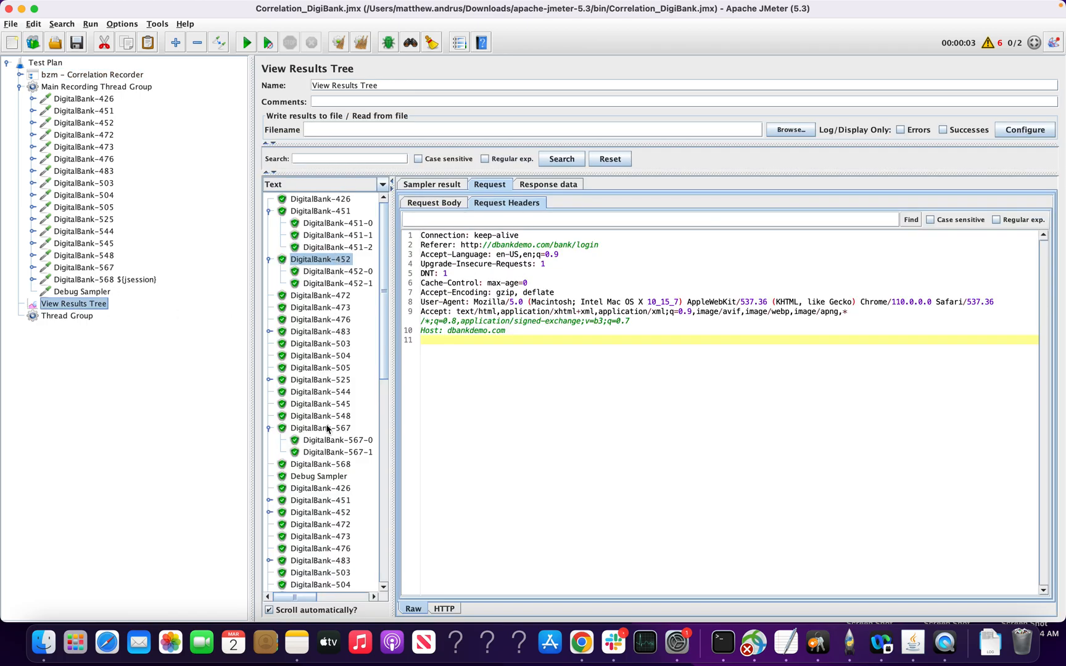
{"action": "scroll", "coordinate": [304, 400], "scroll_direction": "down", "scroll_amount": 5}
{"action": "scroll", "coordinate": [305, 400], "scroll_direction": "down", "scroll_amount": 4}
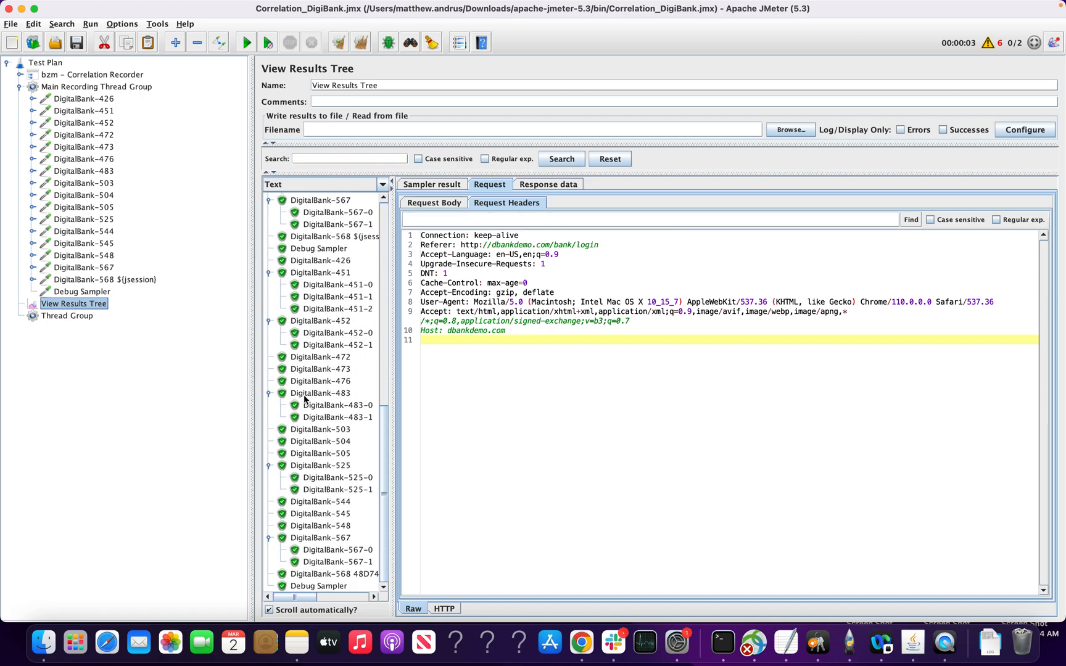
{"action": "scroll", "coordinate": [304, 400], "scroll_direction": "up", "scroll_amount": 10}
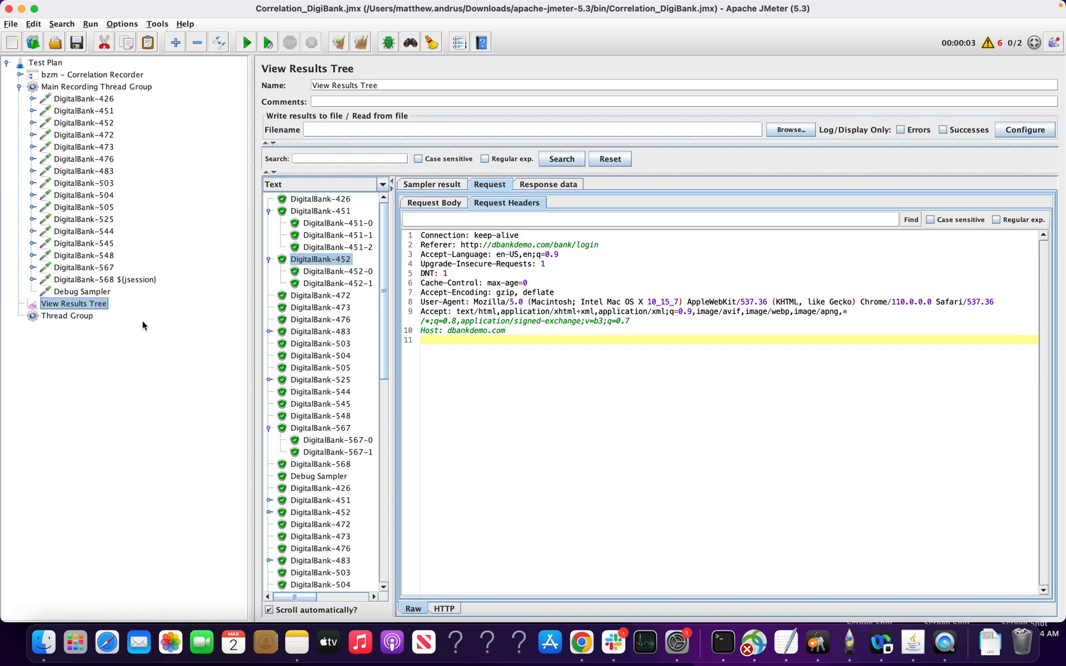
{"action": "left_click", "coordinate": [88, 282]}
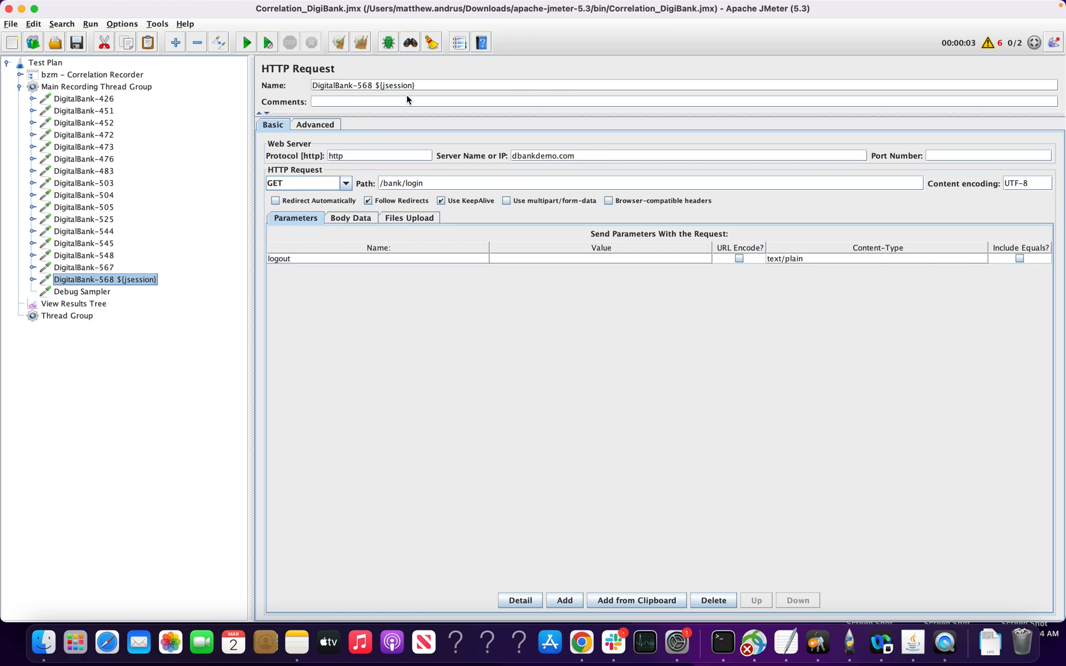
{"action": "left_click", "coordinate": [69, 305]}
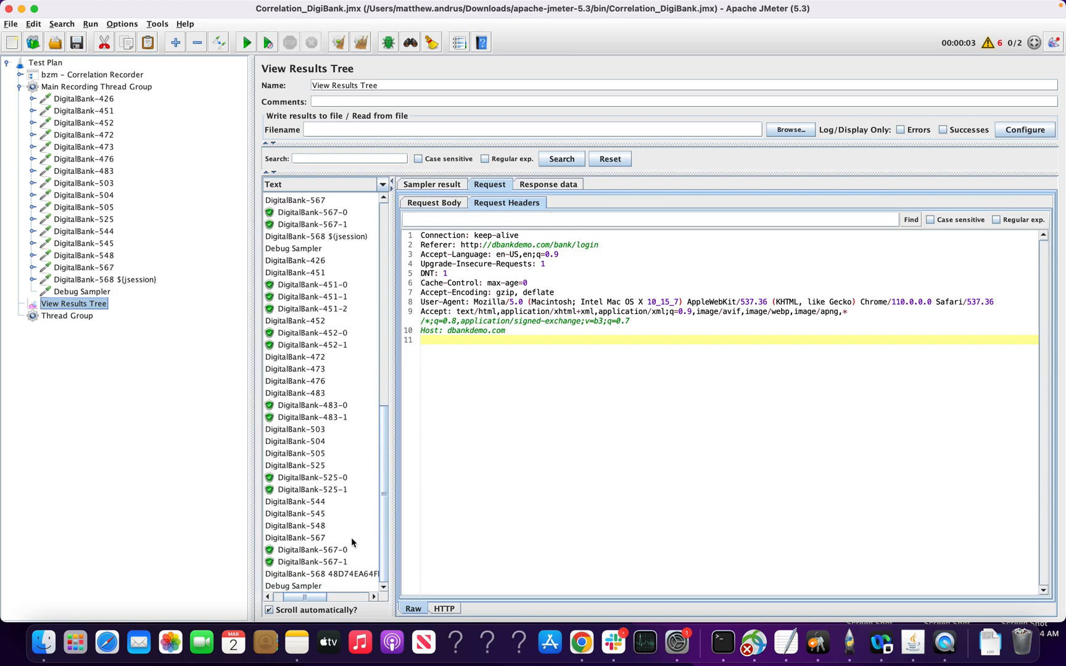
{"action": "scroll", "coordinate": [350, 577], "scroll_direction": "right", "scroll_amount": 5}
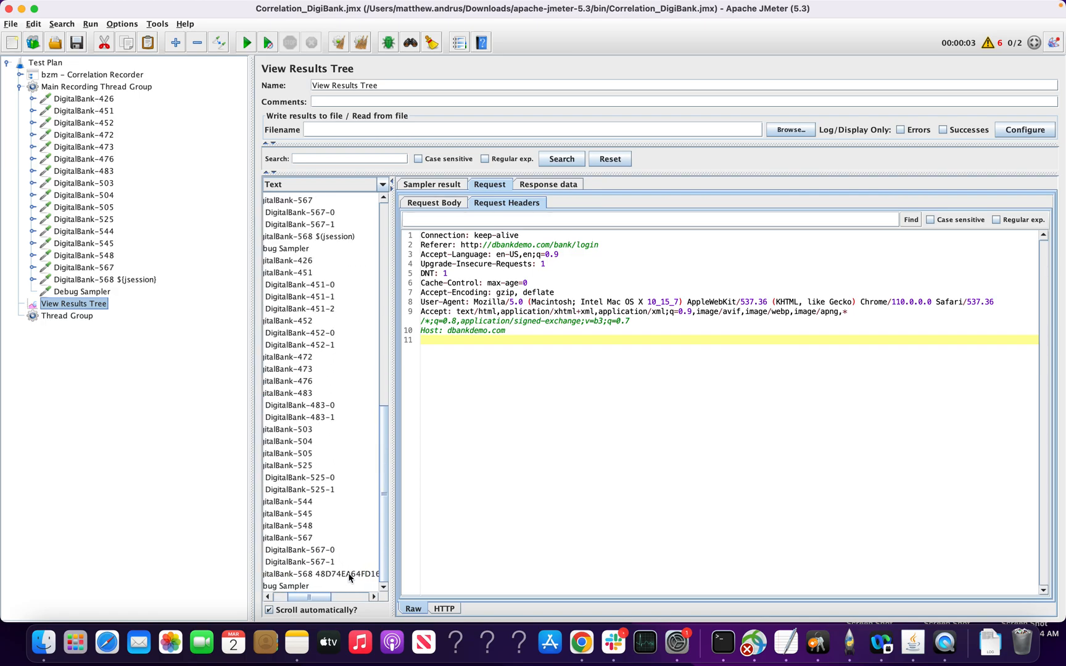
{"action": "scroll", "coordinate": [349, 577], "scroll_direction": "left", "scroll_amount": 6}
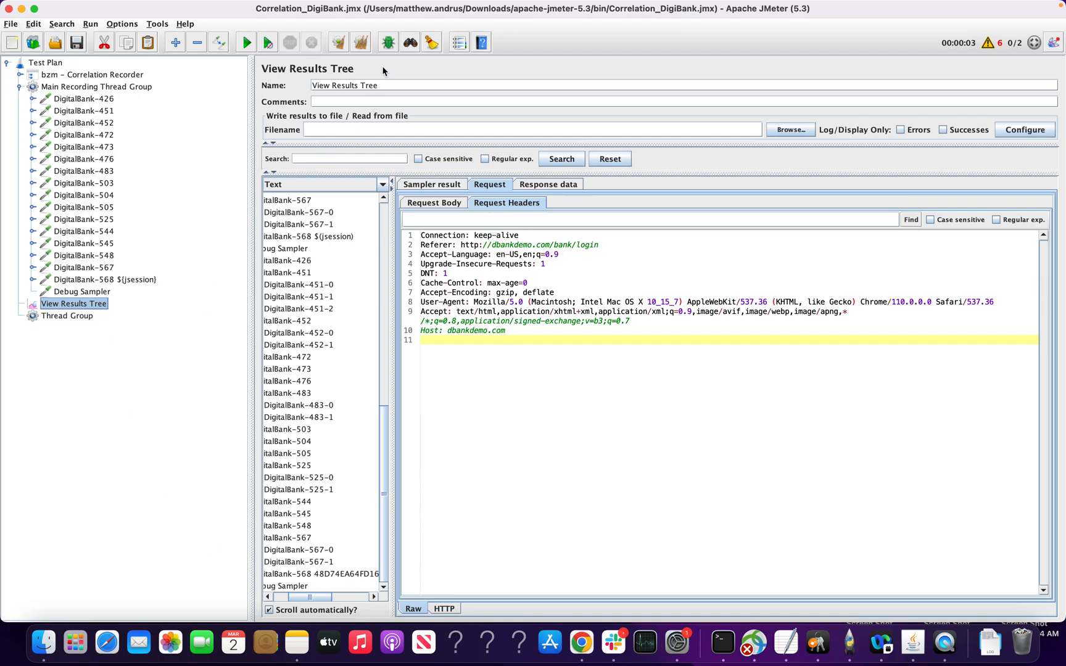
Clear all previous results and run the test plan twice without pauses, widening the results list to show the DigitalBank-568 session value
{"action": "left_click", "coordinate": [363, 49]}
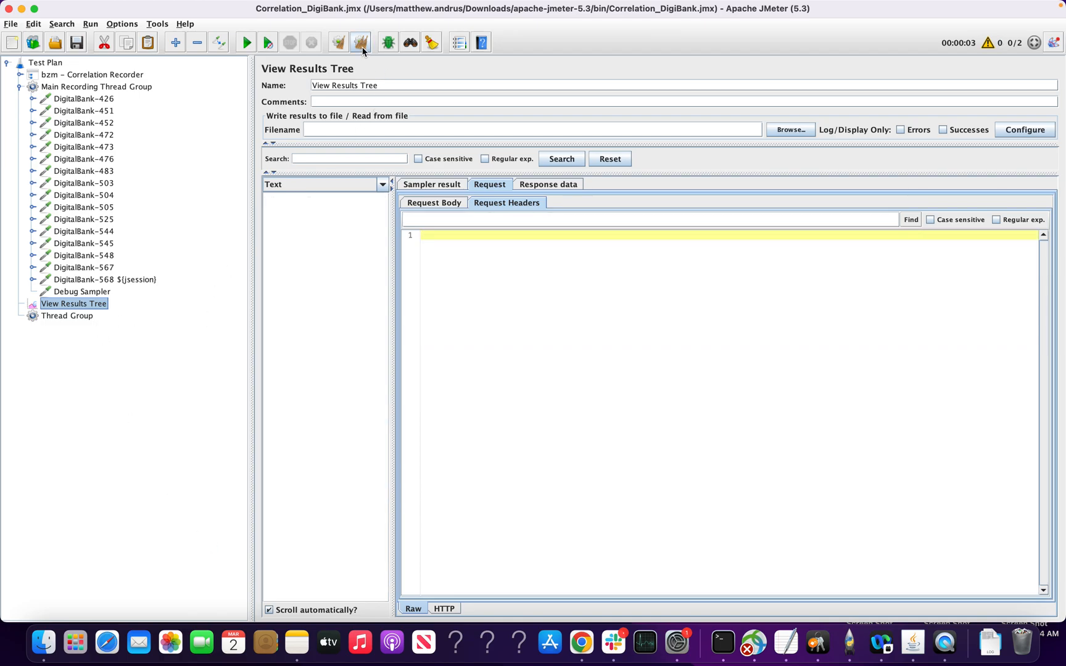
{"action": "left_click", "coordinate": [270, 44]}
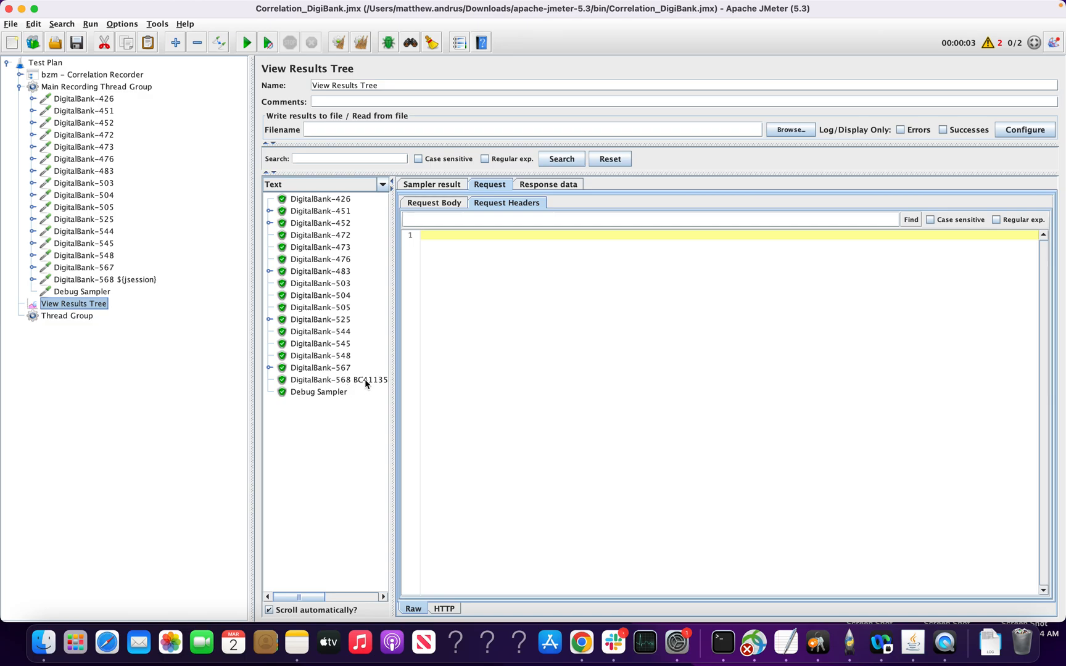
{"action": "left_click_drag", "start_coordinate": [393, 383], "coordinate": [435, 384]}
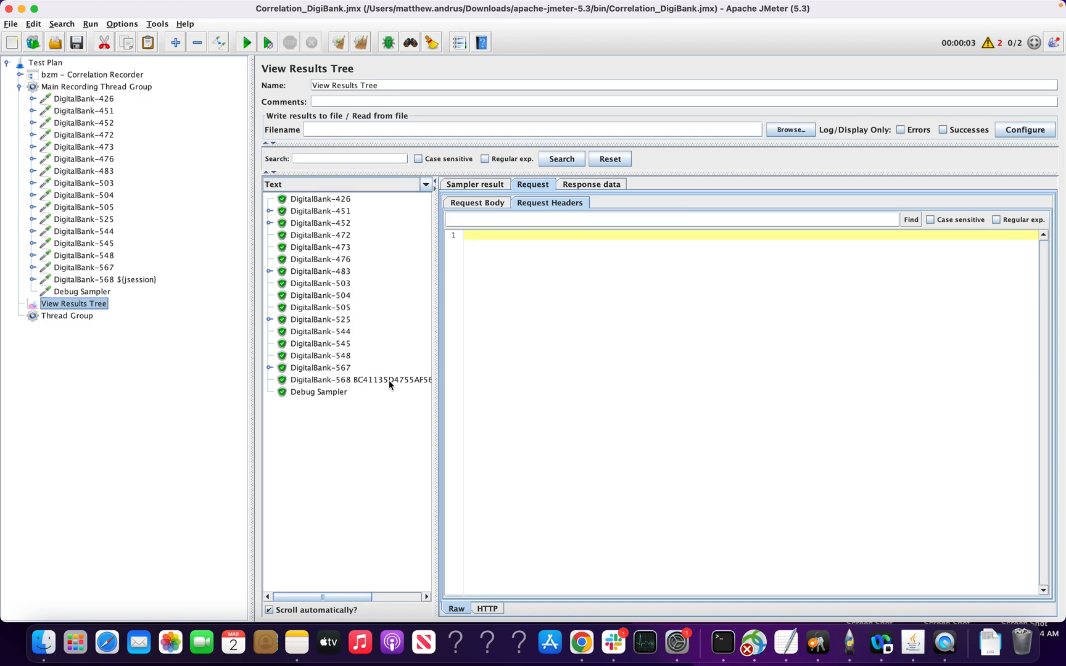
{"action": "left_click", "coordinate": [269, 43]}
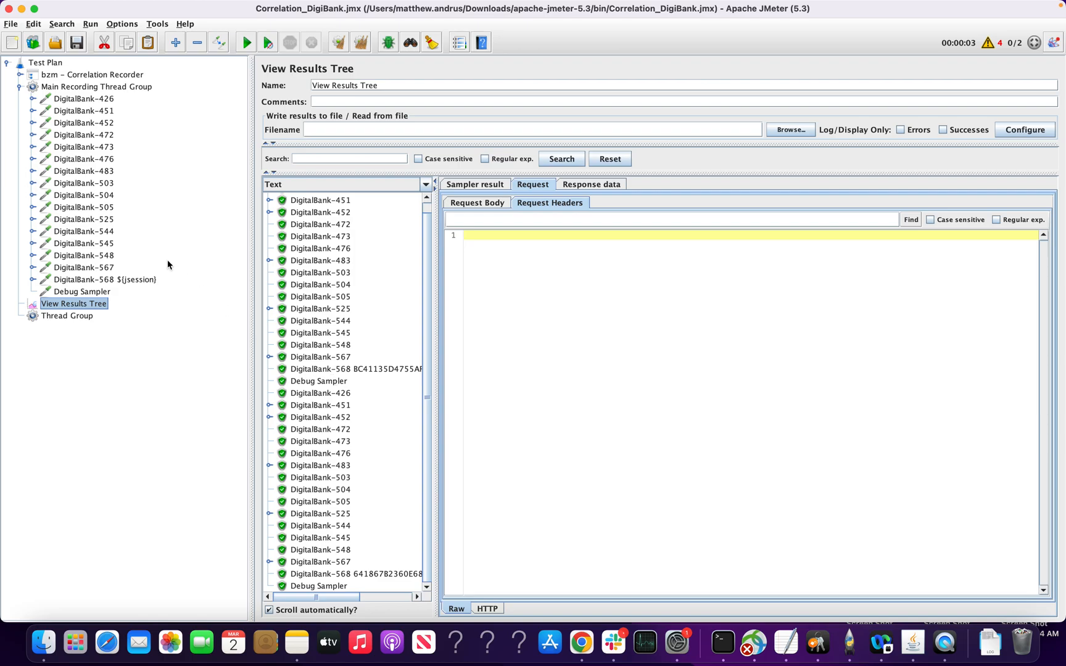
Expand the DigitalBank-568, 567, 548, 426 and 451 samplers to show their header managers, cookie scripts and jsession extractors
{"action": "left_click", "coordinate": [33, 281]}
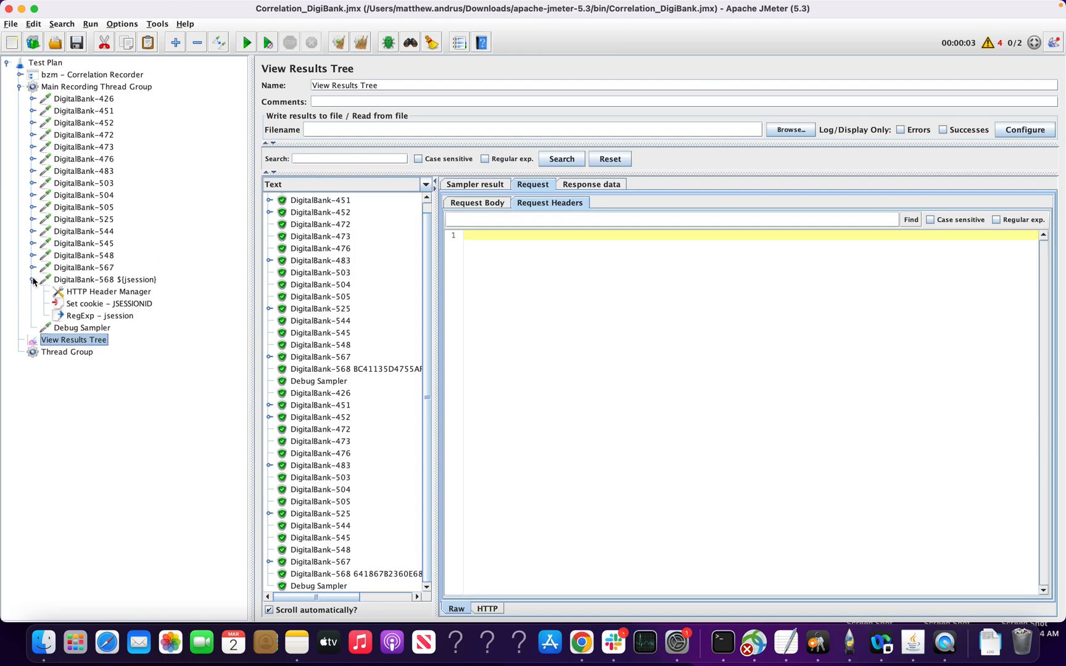
{"action": "left_click", "coordinate": [33, 267]}
{"action": "left_click", "coordinate": [33, 255]}
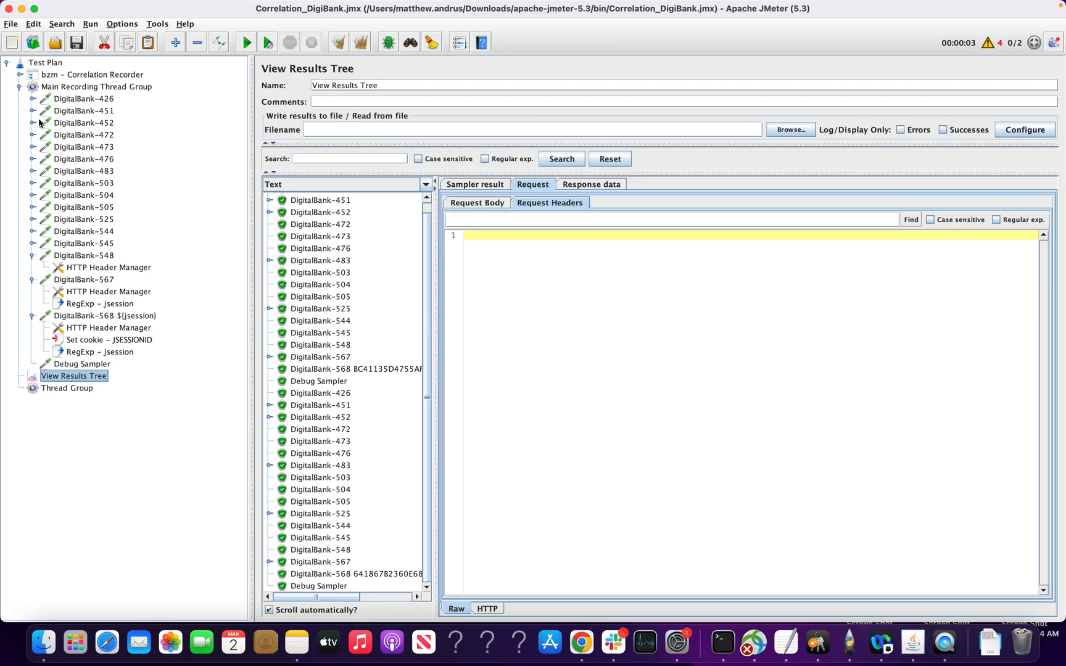
{"action": "left_click", "coordinate": [33, 100]}
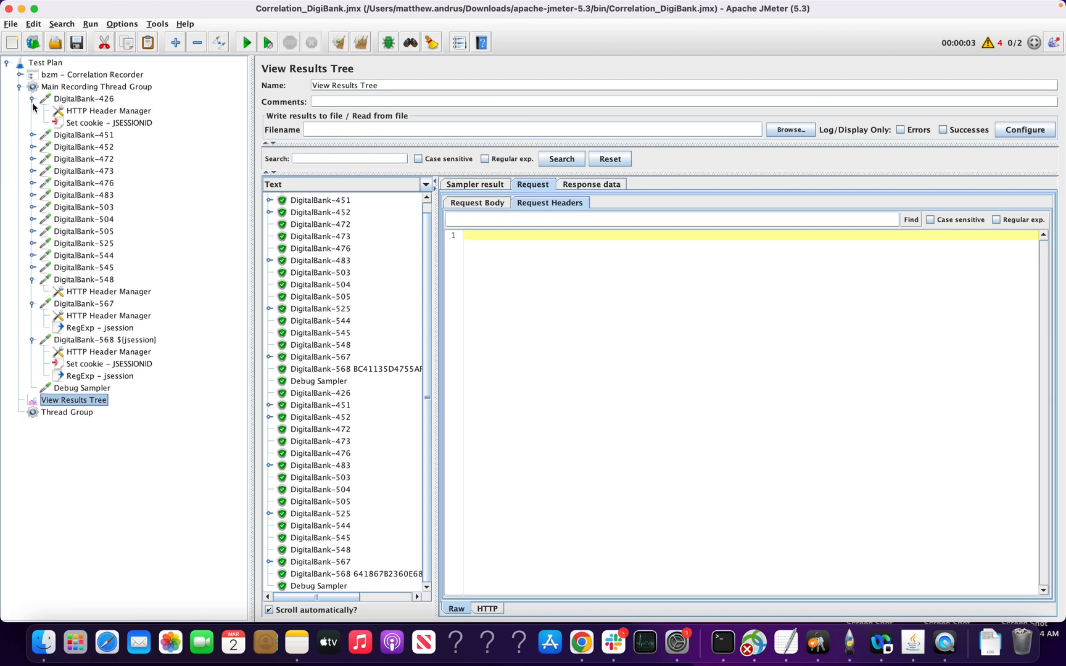
{"action": "left_click", "coordinate": [33, 135]}
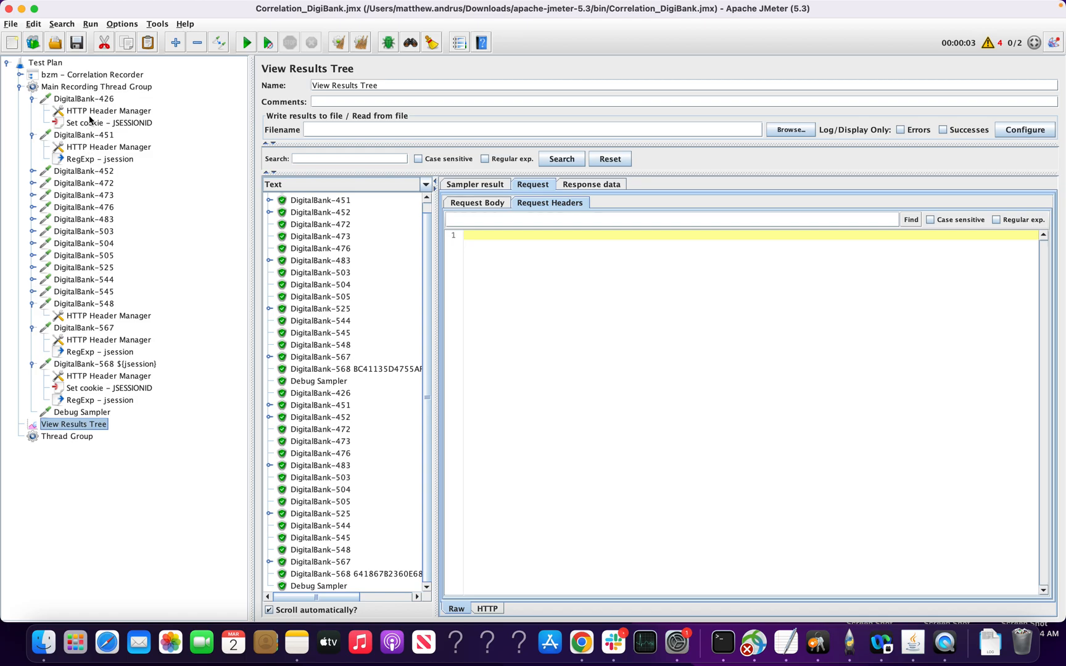
Review the correlation rules, DigitalBank-426's request, header manager and Set cookie - JSESSIONID script, and DigitalBank-451's RegExp - jsession extractor
{"action": "left_click", "coordinate": [96, 75]}
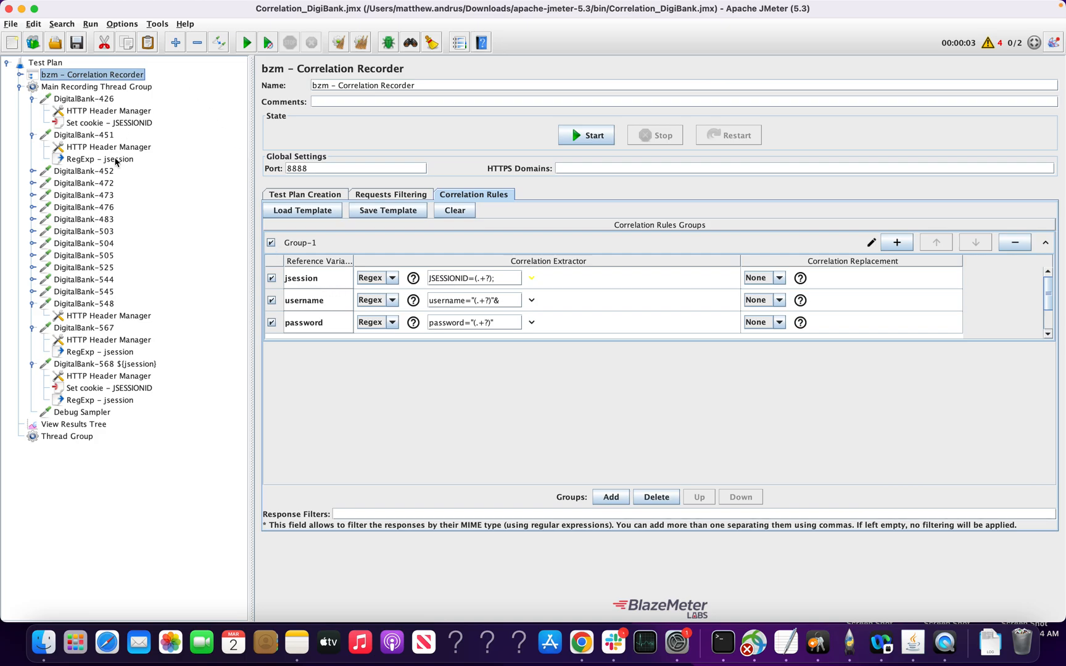
{"action": "left_click", "coordinate": [97, 114]}
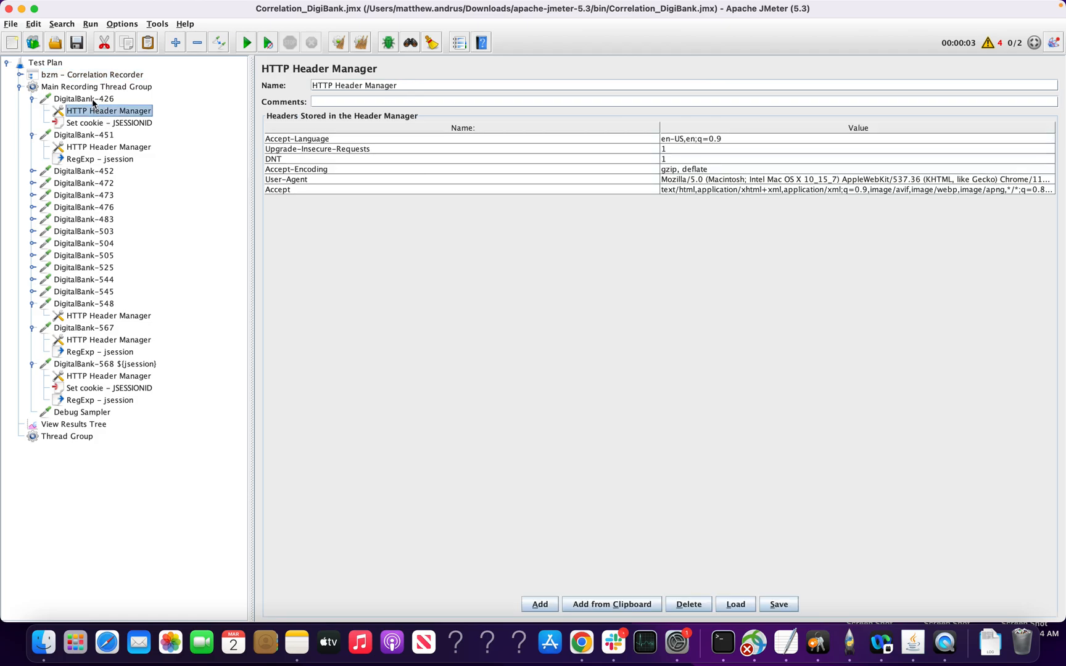
{"action": "left_click", "coordinate": [94, 102]}
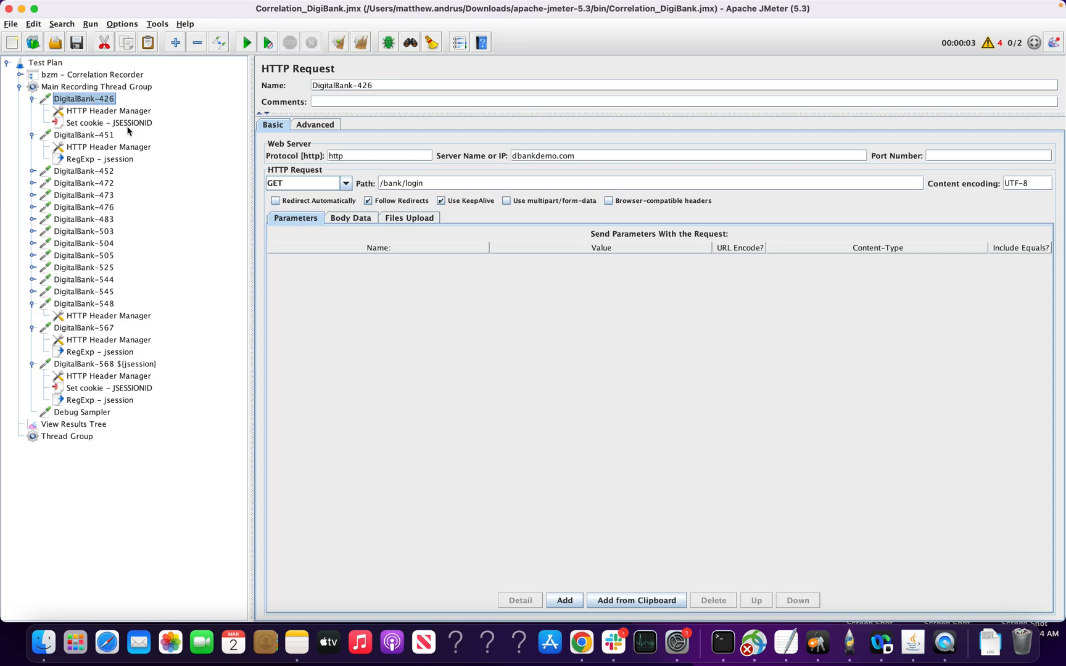
{"action": "left_click", "coordinate": [101, 125]}
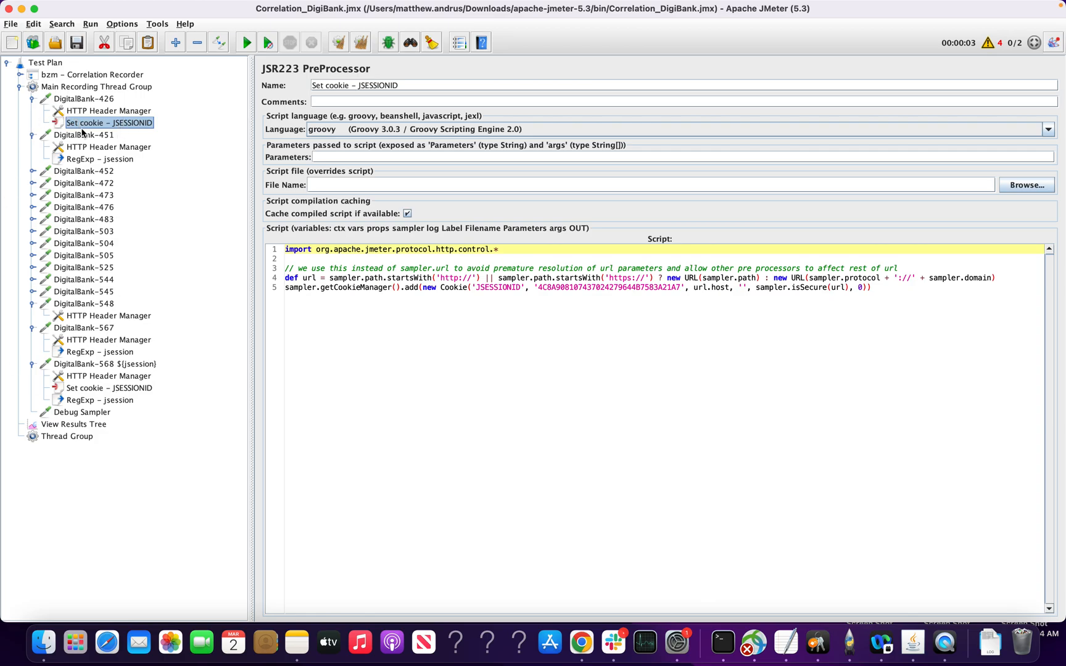
{"action": "left_click", "coordinate": [94, 160]}
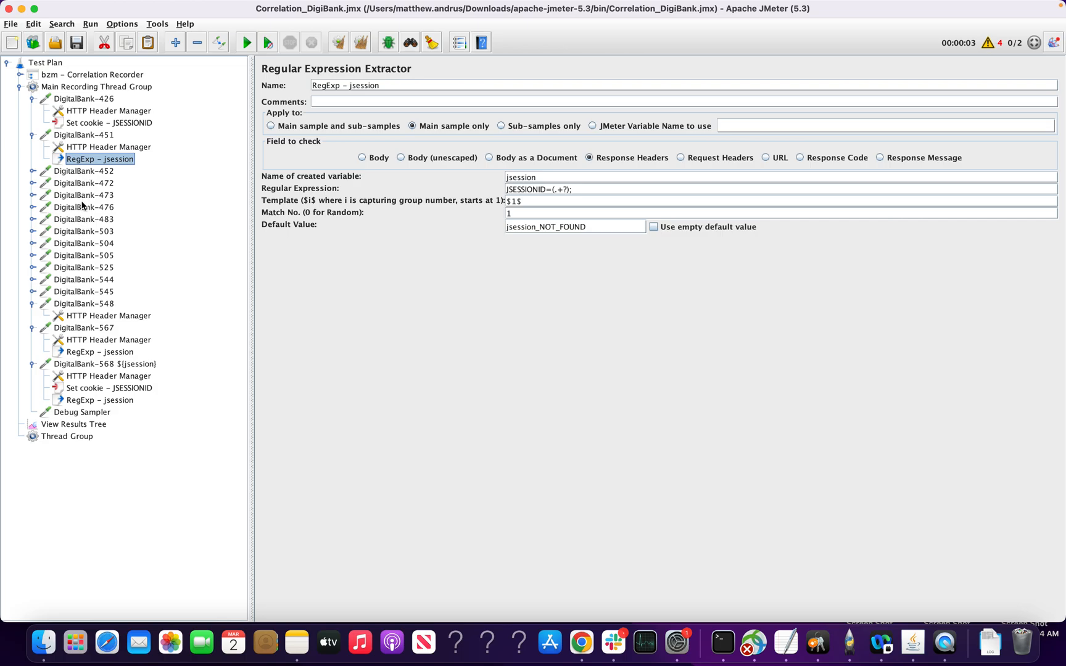
Examine samplers DigitalBank-452 to 548, and compare the cookie script and jsession extractor of DigitalBank-568 with those of DigitalBank-426 and 451
{"action": "left_click", "coordinate": [82, 172]}
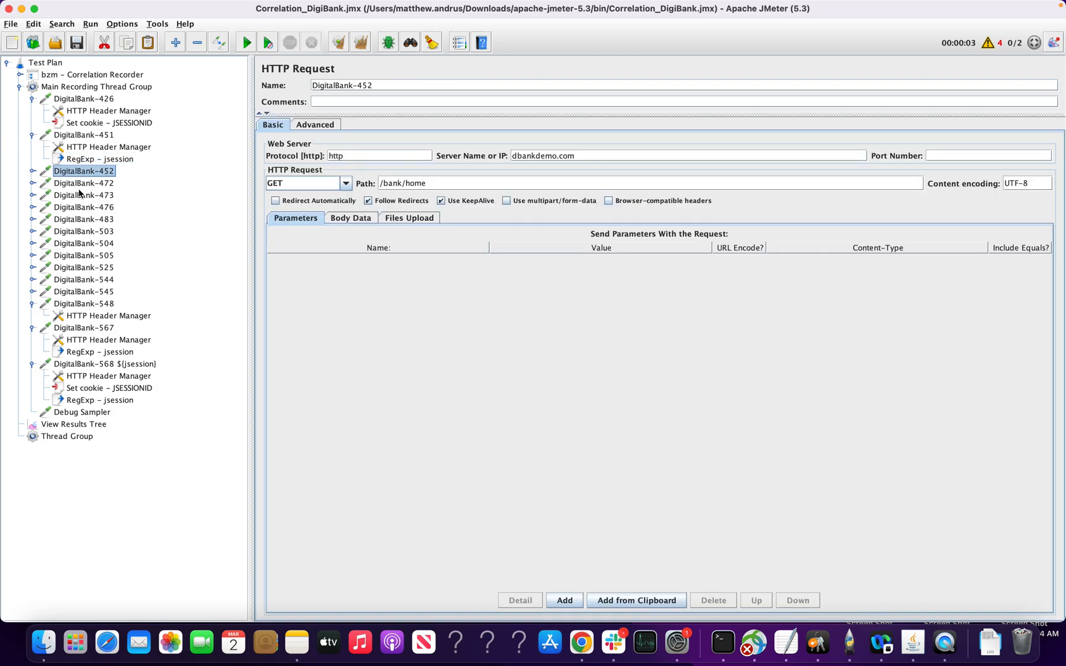
{"action": "left_click", "coordinate": [87, 306], "text": "shift"}
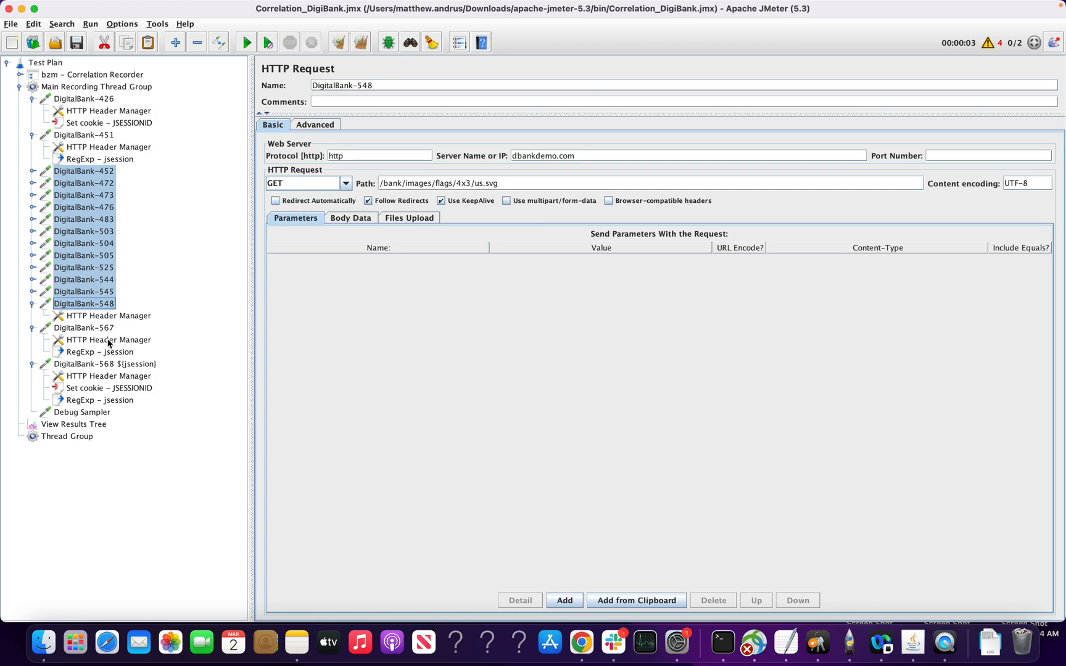
{"action": "left_click", "coordinate": [92, 389]}
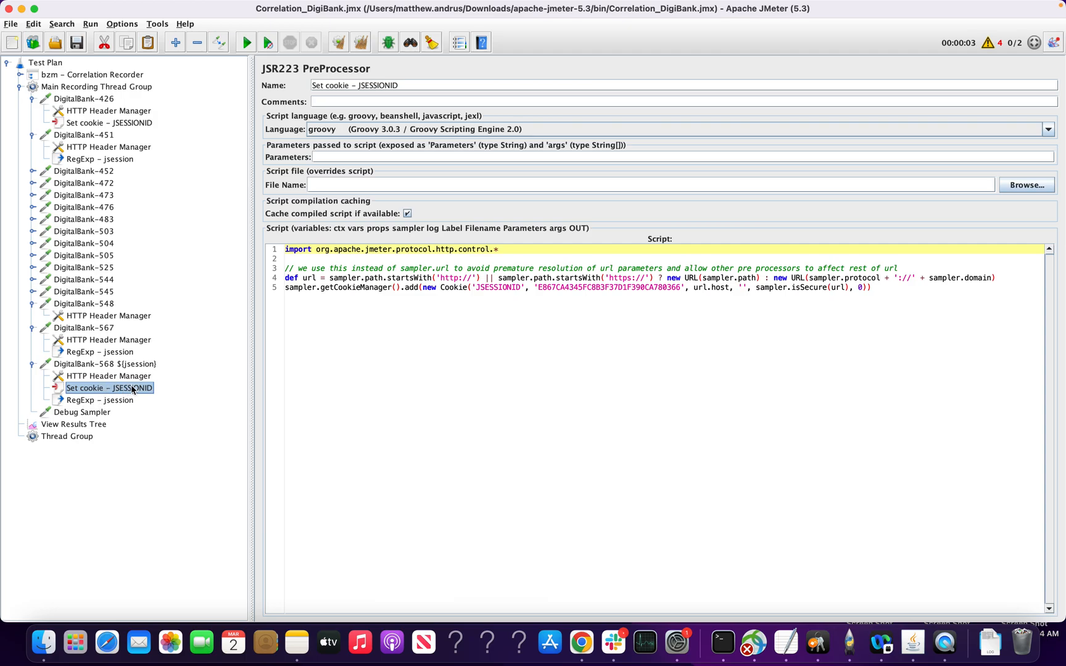
{"action": "left_click", "coordinate": [92, 403]}
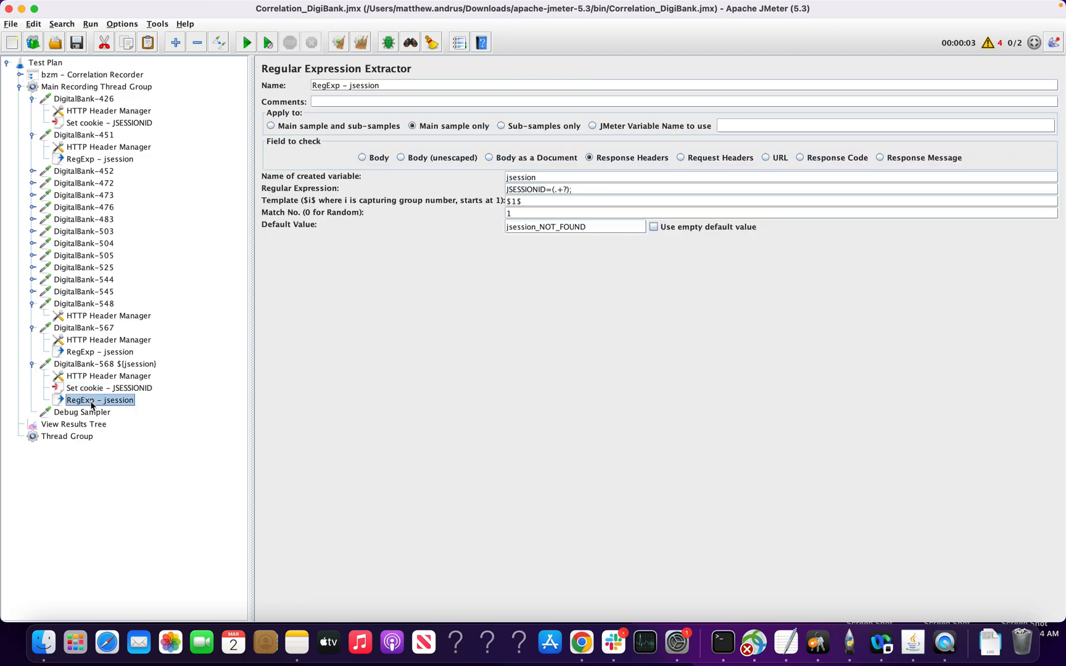
{"action": "left_click", "coordinate": [90, 390]}
{"action": "left_click", "coordinate": [88, 160]}
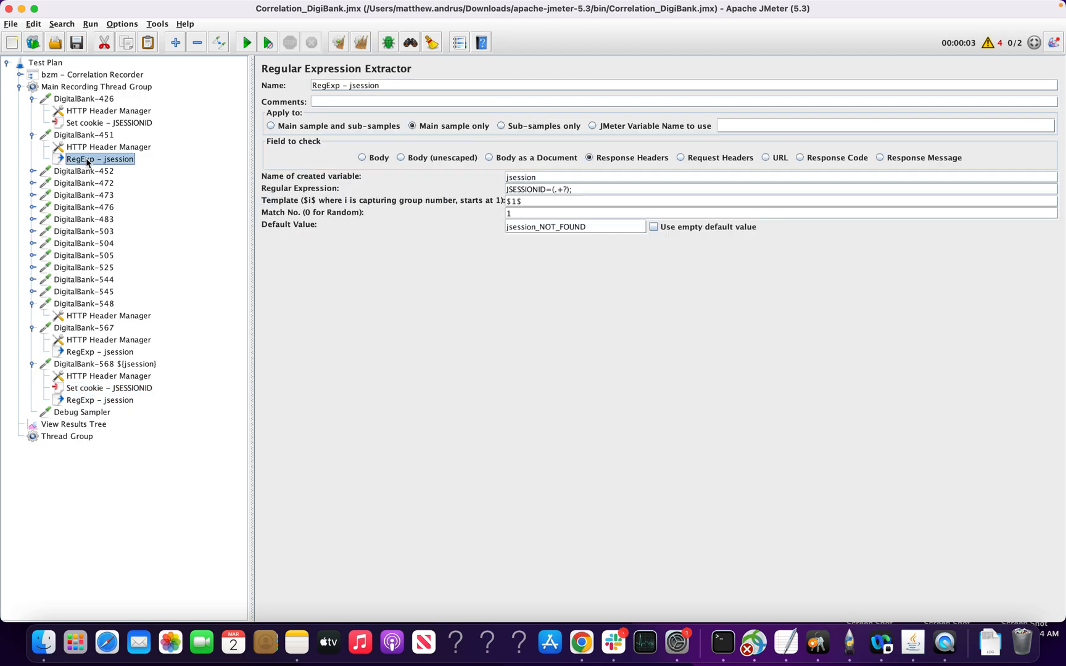
{"action": "left_click", "coordinate": [91, 148]}
{"action": "left_click", "coordinate": [92, 126]}
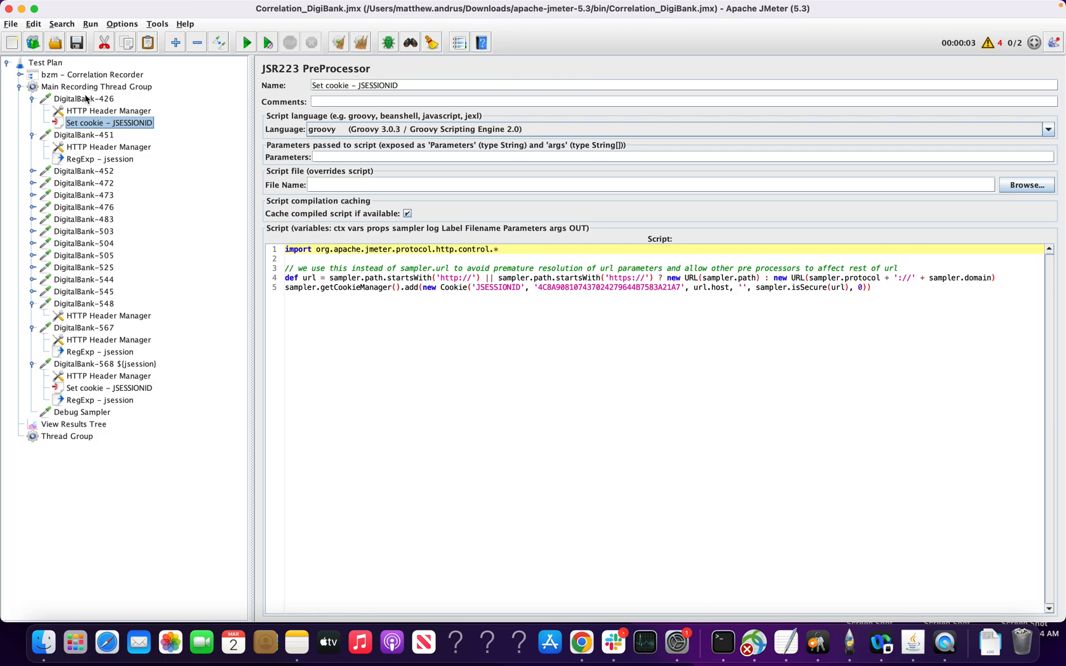
Return to View Results Tree and run the test plan once more without pauses
{"action": "left_click", "coordinate": [79, 426]}
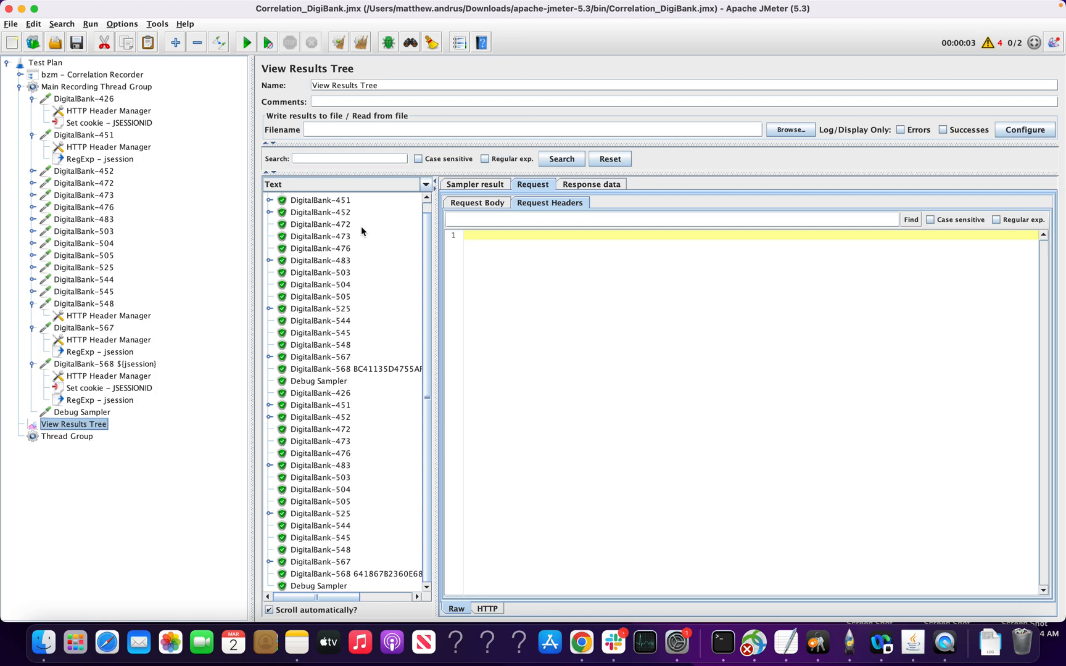
{"action": "left_click", "coordinate": [269, 43]}
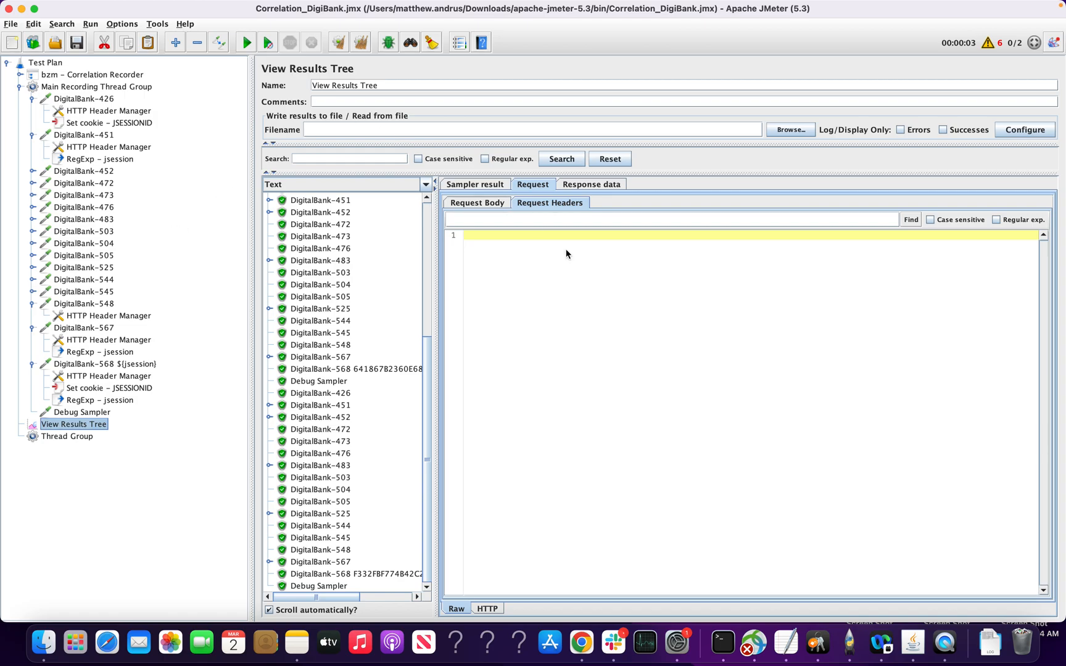
{"action": "mouse_move", "coordinate": [771, 27]}
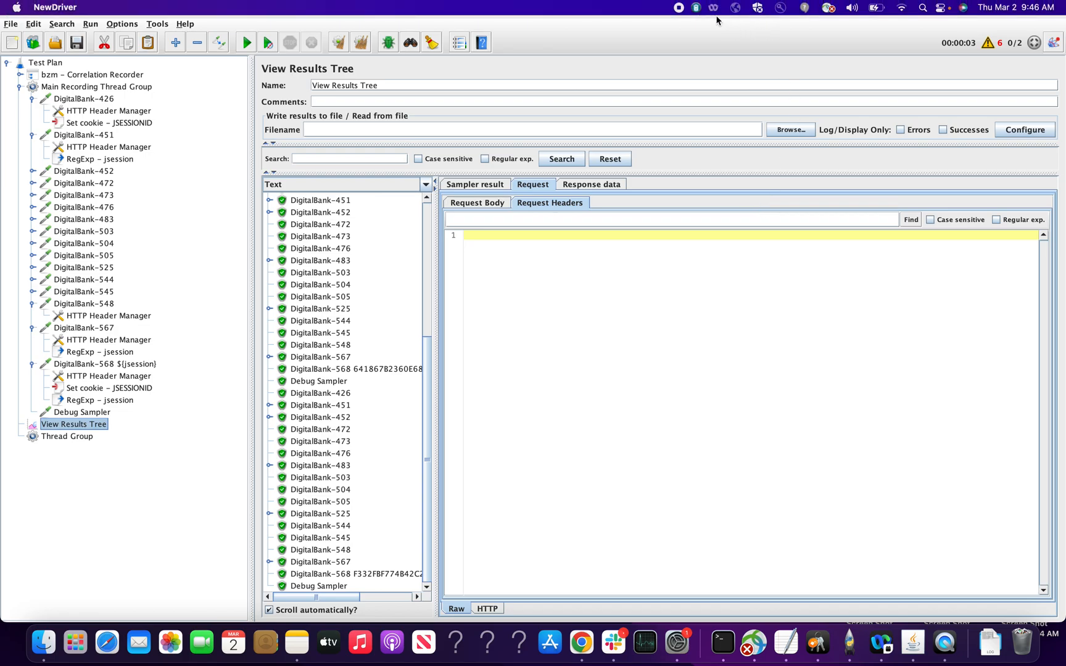